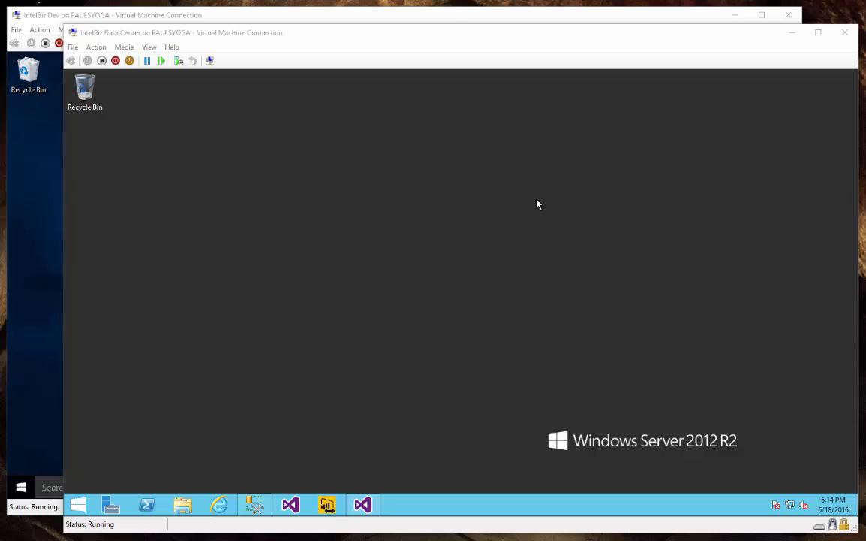
click(489, 443)
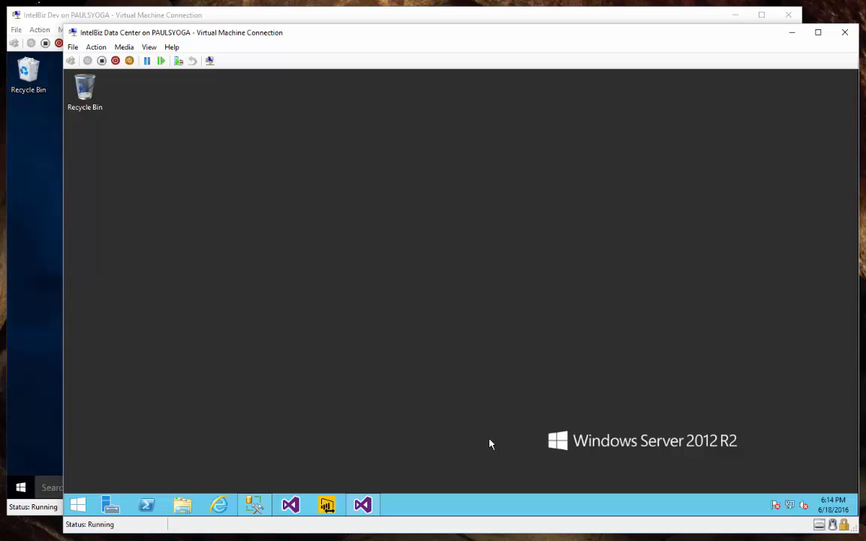
click(43, 248)
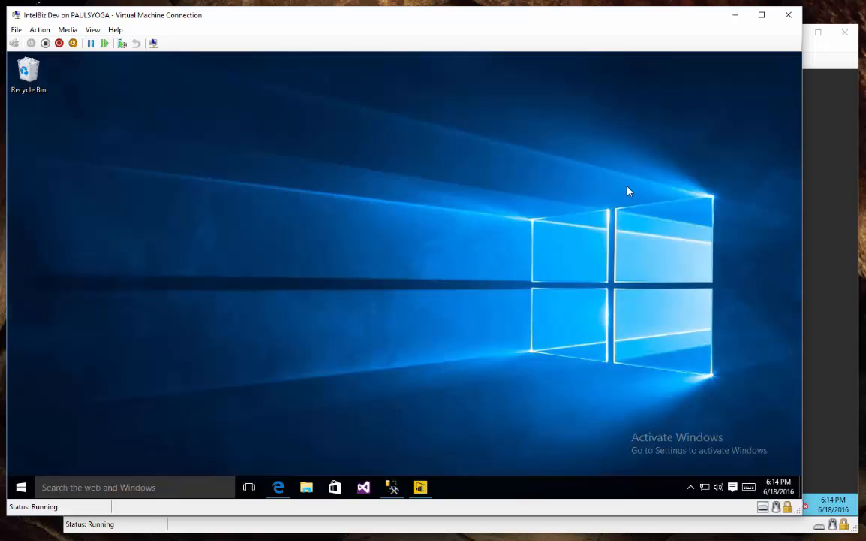
click(833, 342)
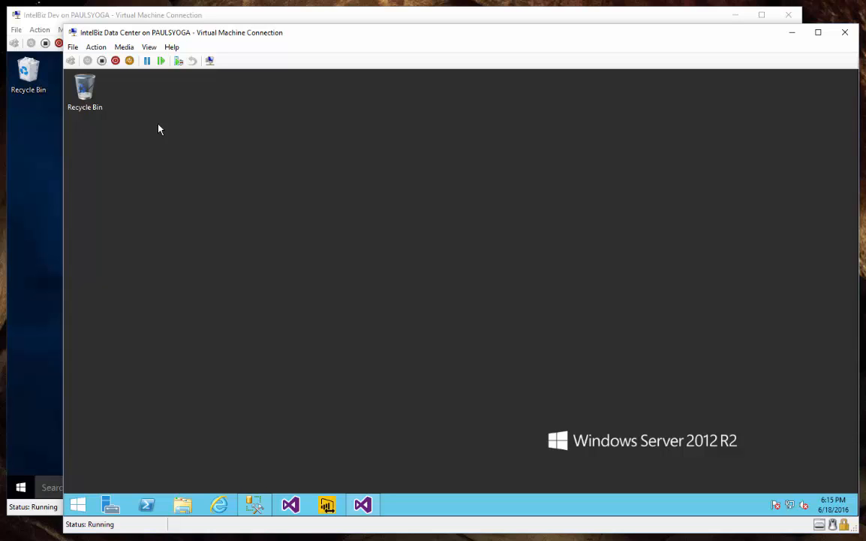
Switch to SQL Server Management Studio and review the databases under the INTELBIZ-DATA SQL Server instance
click(255, 506)
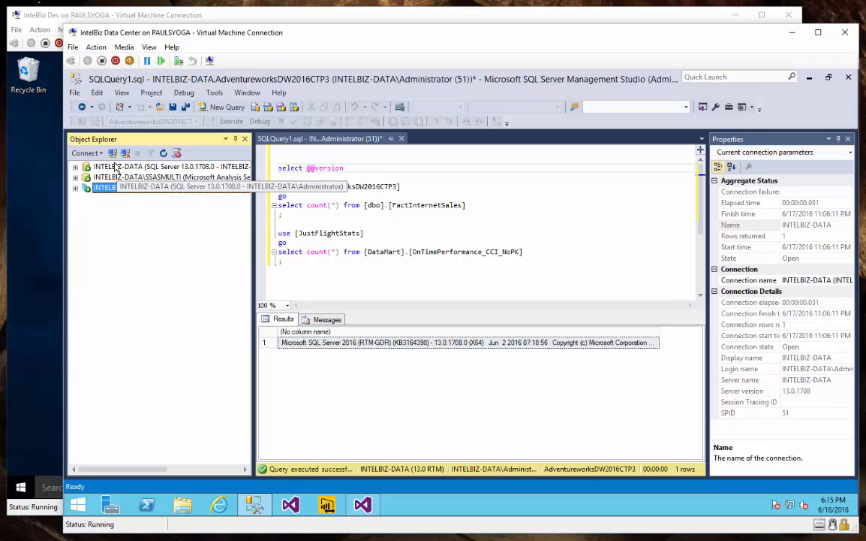
click(84, 167)
click(75, 167)
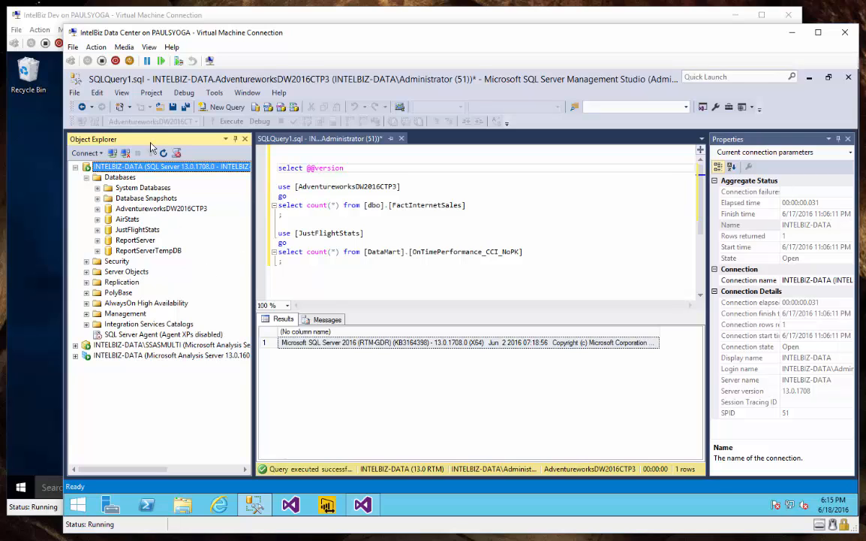
click(152, 210)
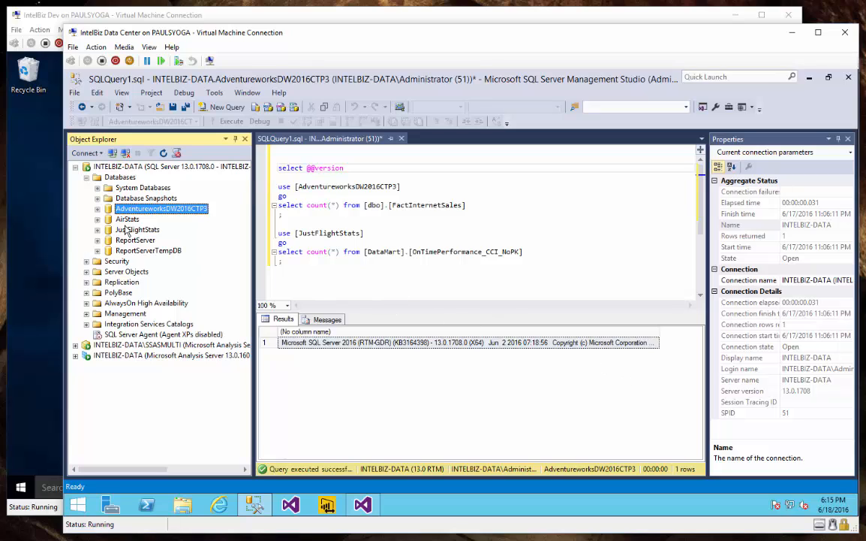
click(129, 229)
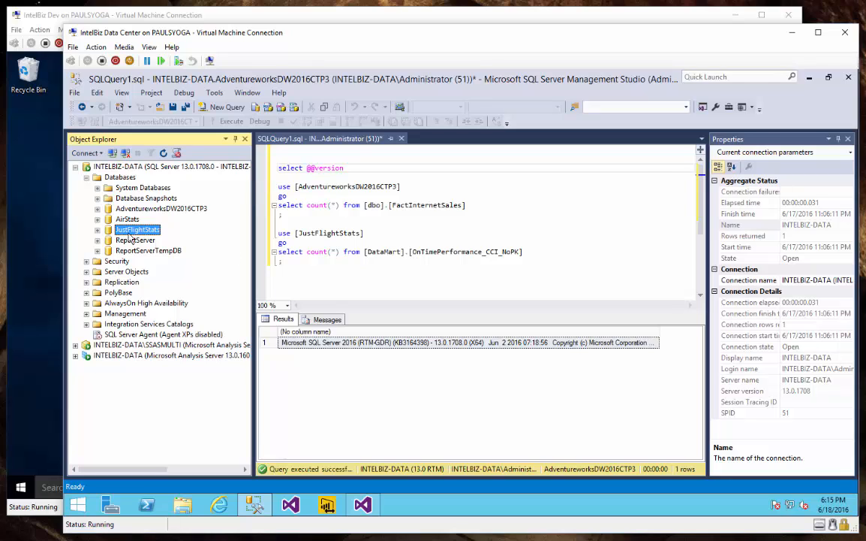
click(171, 208)
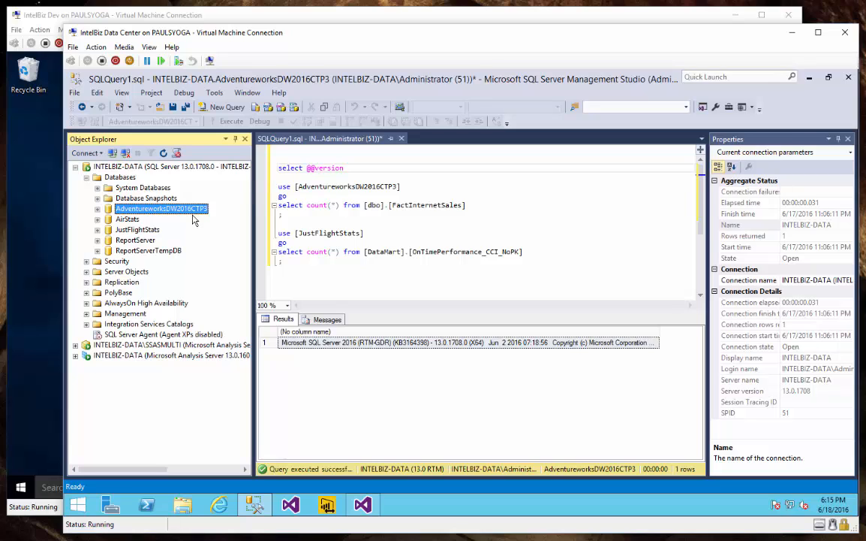
click(129, 219)
click(131, 229)
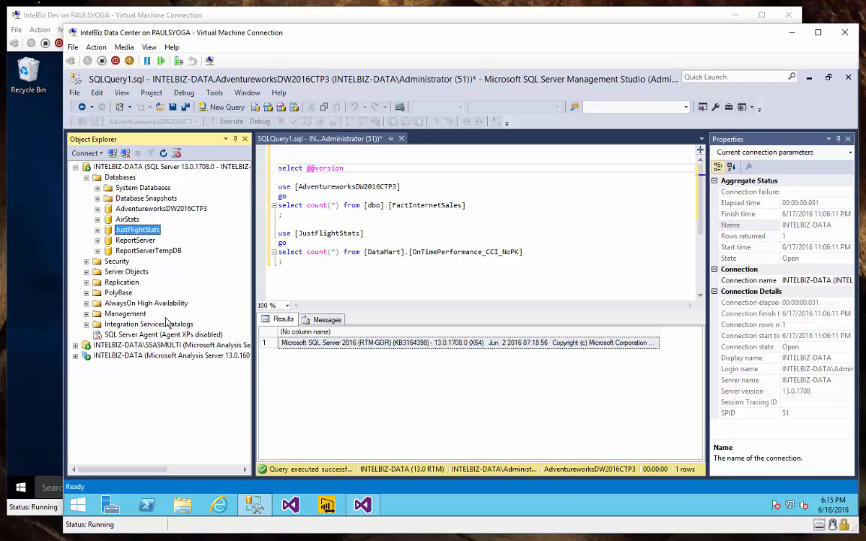
Expand the databases of the INTELBIZ-DATA\SSASMULTI instance and compare Adventure Works Multidimensional with the relational AdventureworksDW2016CTP3 database
click(124, 345)
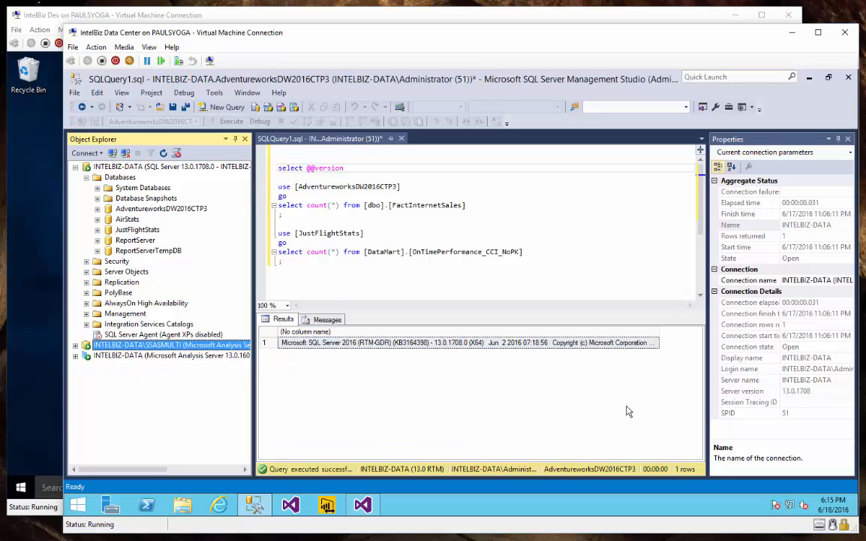
click(75, 344)
click(87, 355)
click(170, 366)
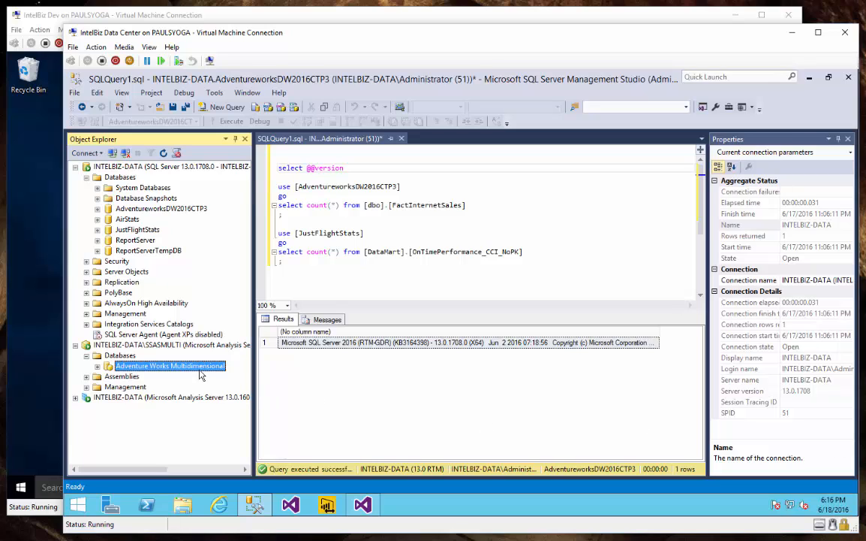
click(159, 208)
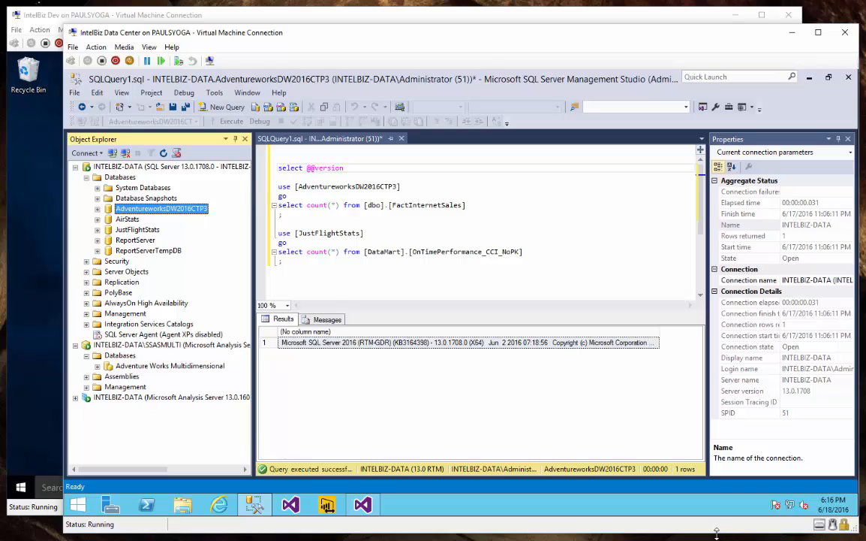
Expand the INTELBIZ-DATA Analysis Services instance, refresh it, and review its tabular databases
click(75, 398)
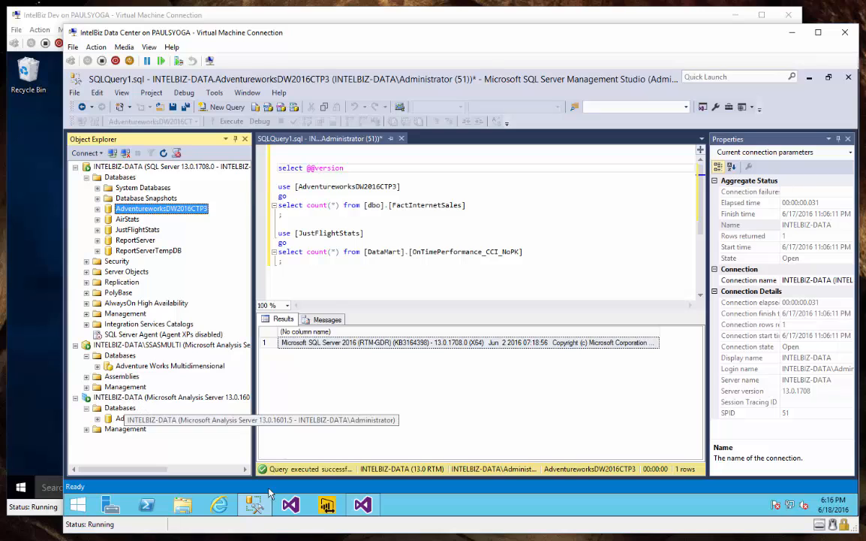
click(169, 398)
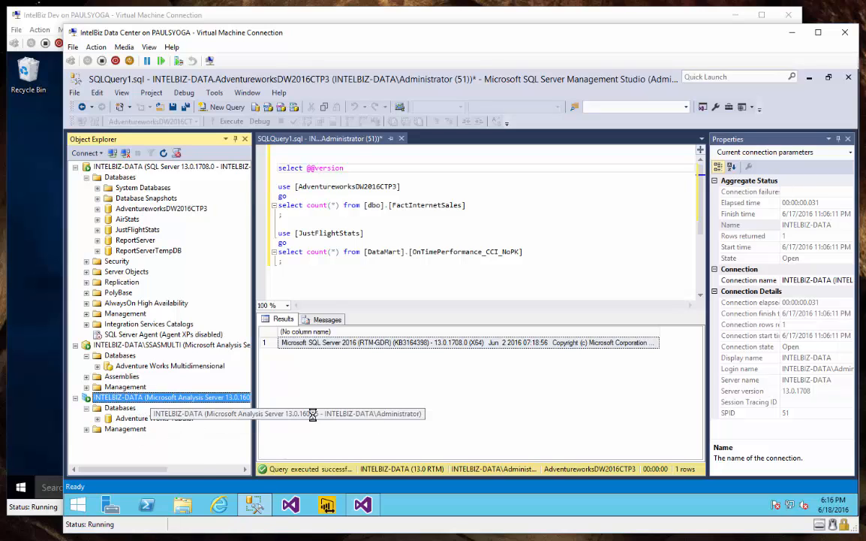
right_click(169, 398)
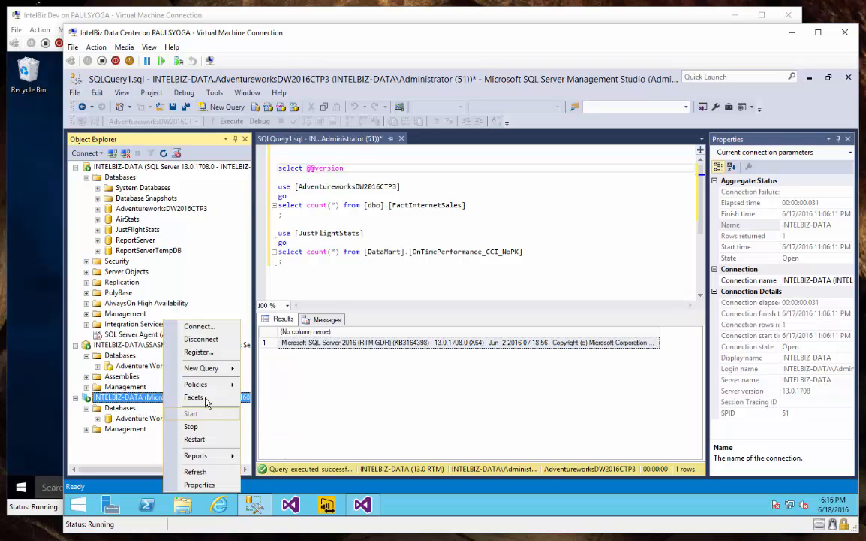
click(196, 472)
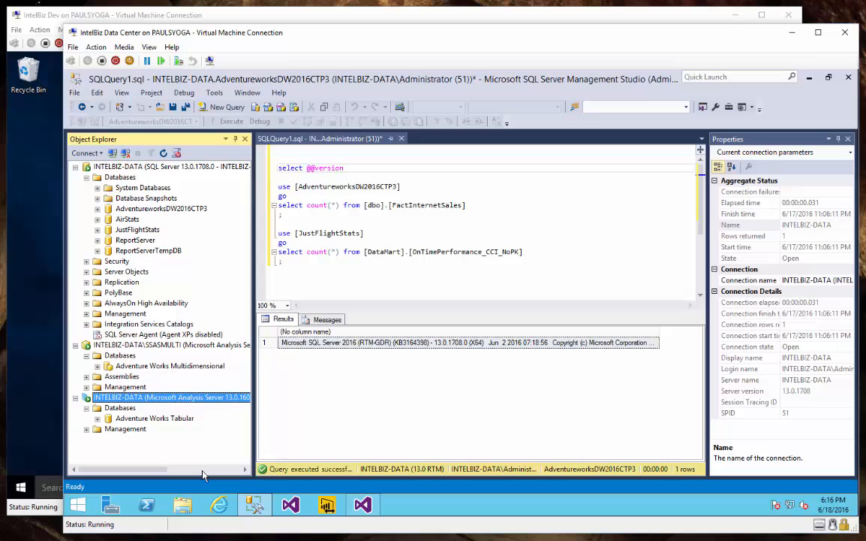
click(87, 408)
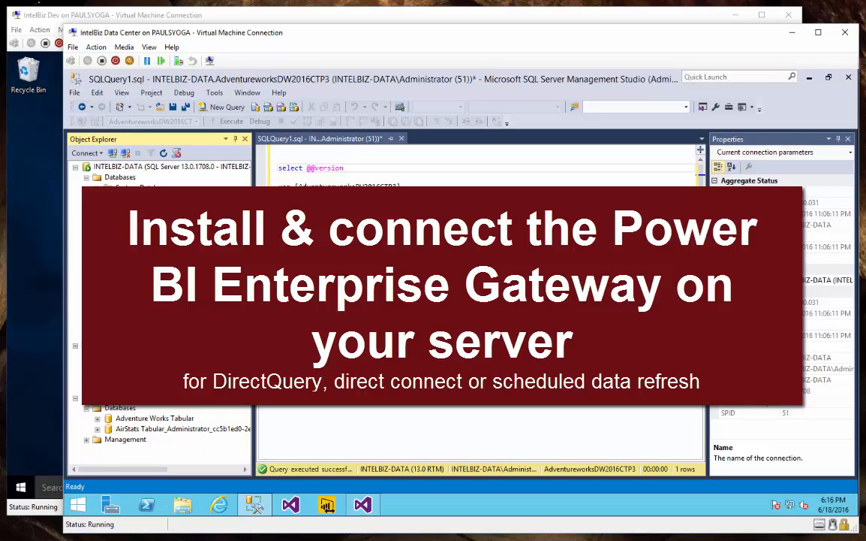
Switch to the Power BI Gateway – Enterprise configuration wizard and sign in to Power BI
click(328, 508)
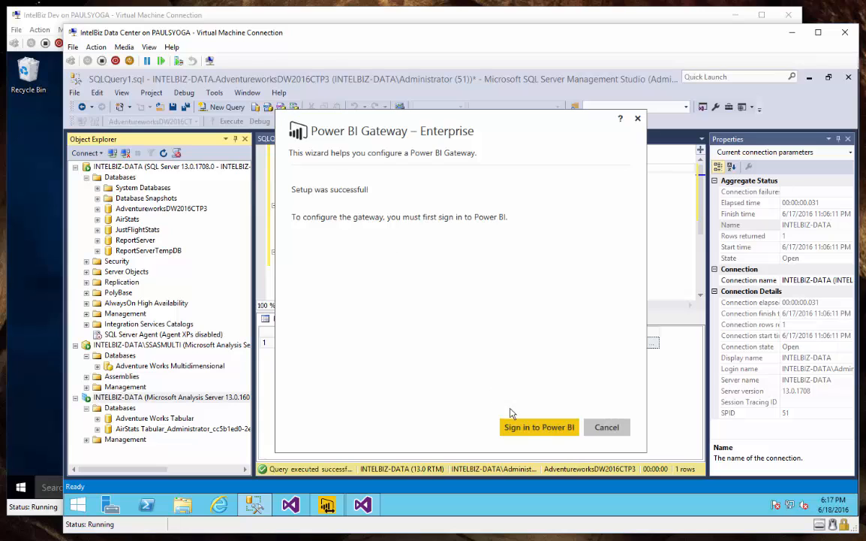
click(547, 433)
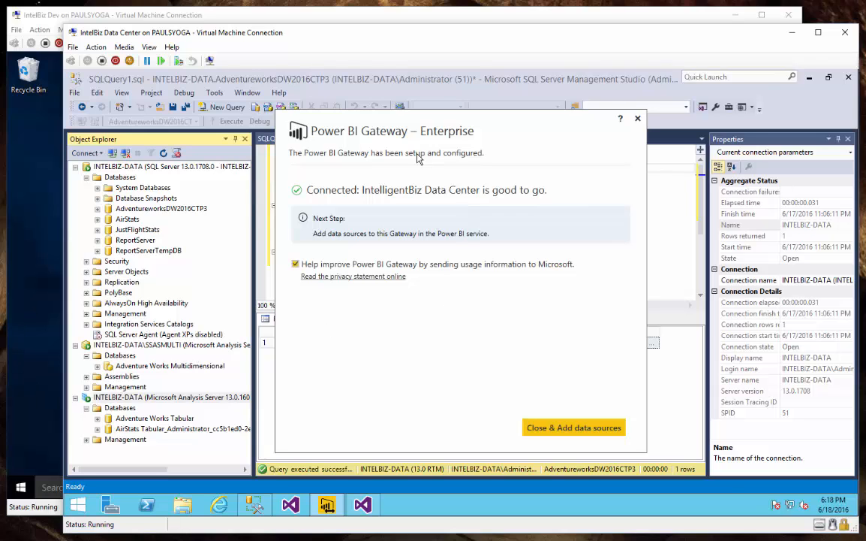
Switch to the IntelBiz Dev virtual machine, bring up Power BI in the browser, and select the Enterprise Data group workspace
click(36, 251)
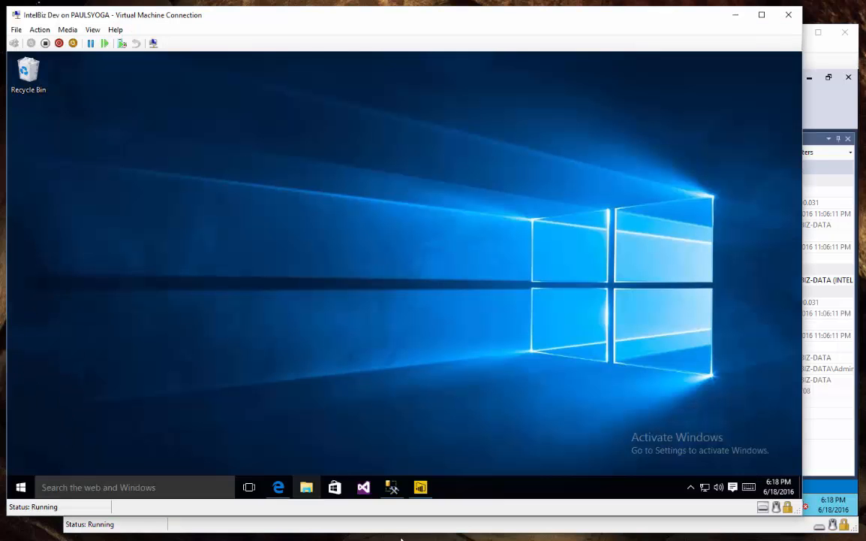
click(278, 487)
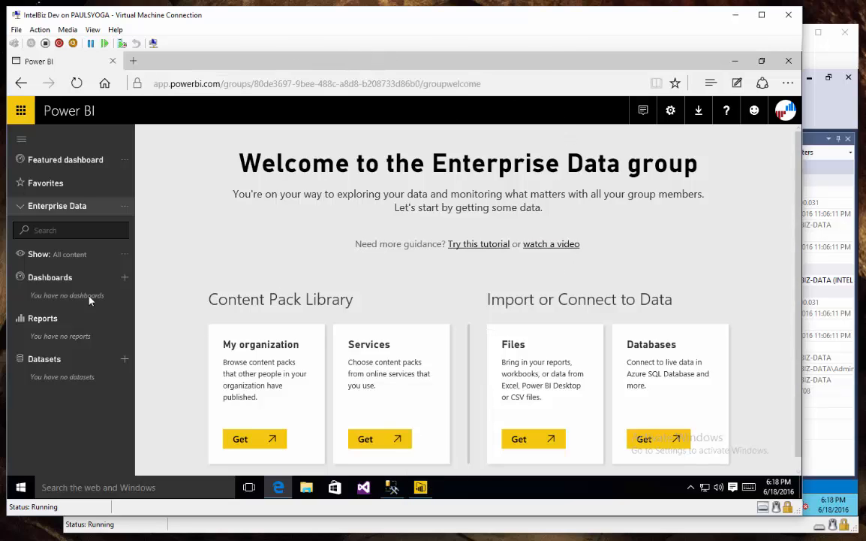
click(21, 207)
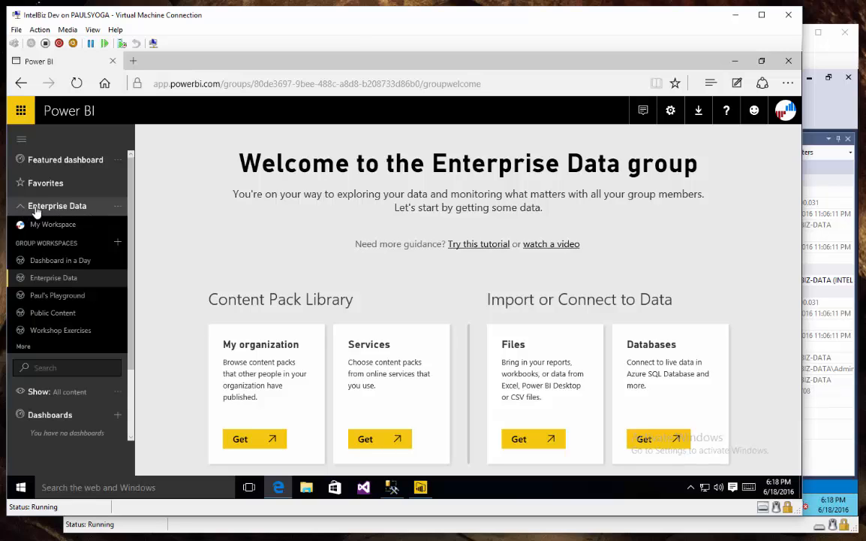
click(78, 278)
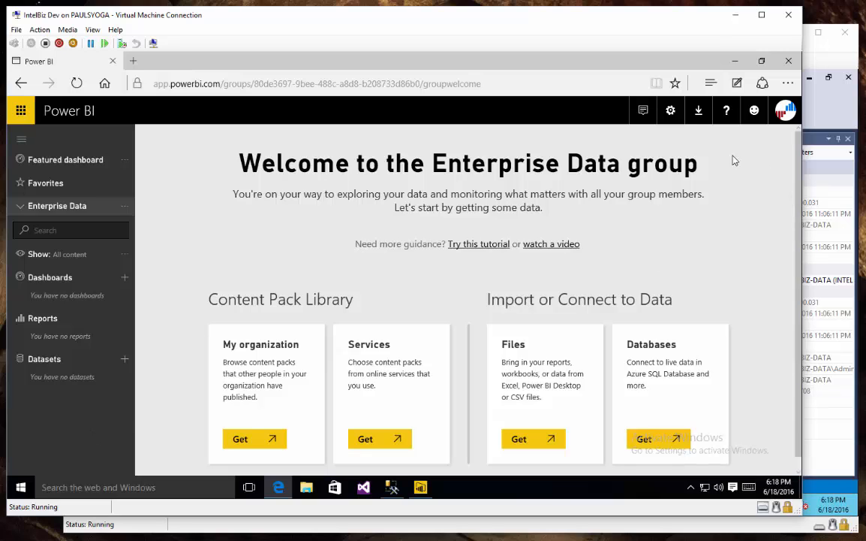
Open gateway management and expand the data sources of the IntelligentBiz Data Center gateway
click(670, 110)
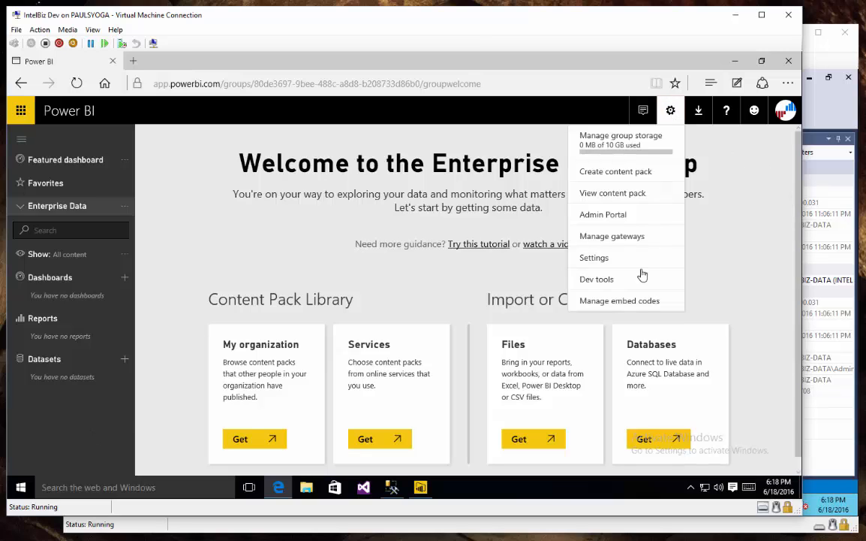
click(644, 237)
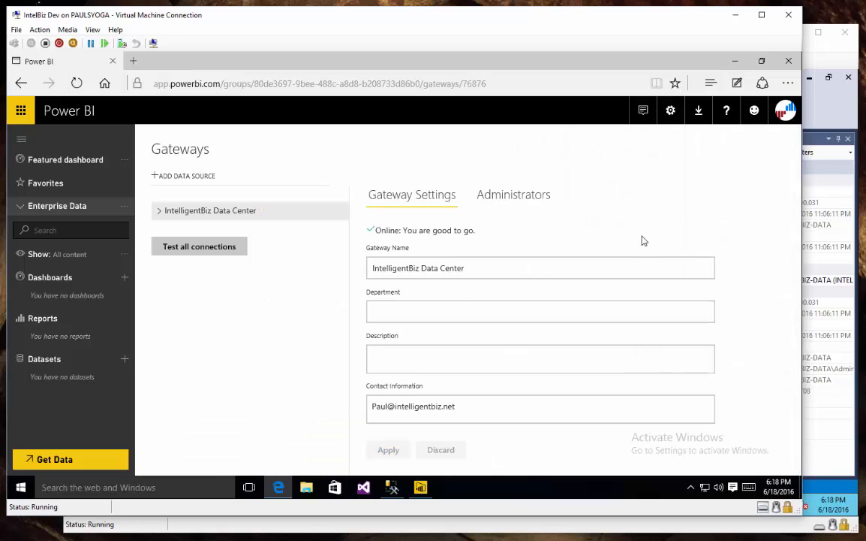
click(480, 268)
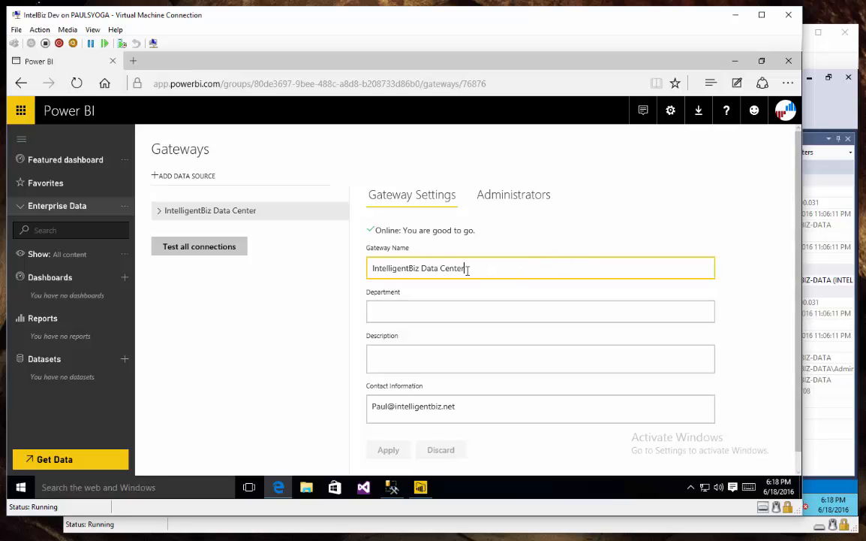
click(160, 213)
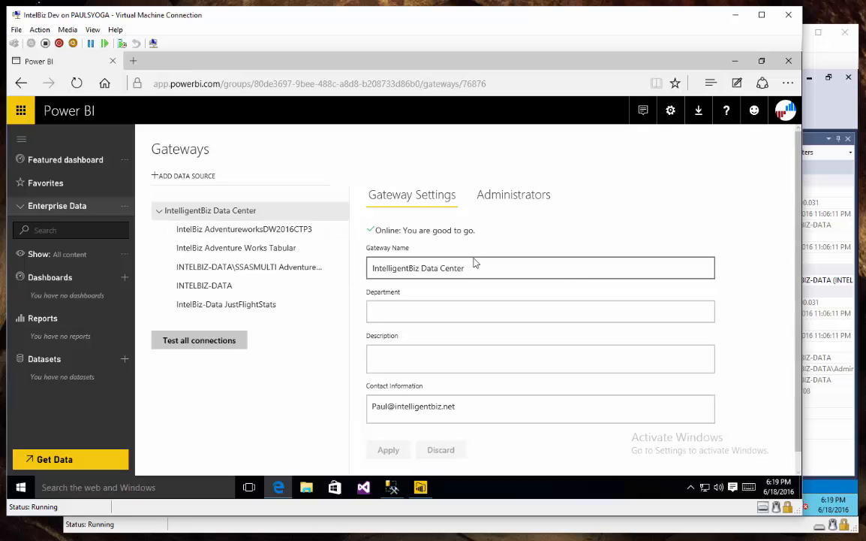
click(153, 175)
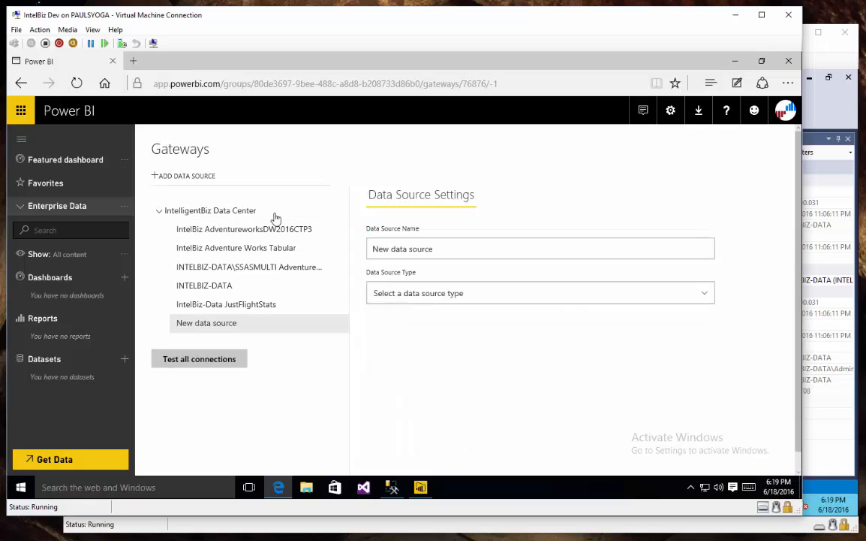
click(493, 249)
drag(493, 249, 329, 251)
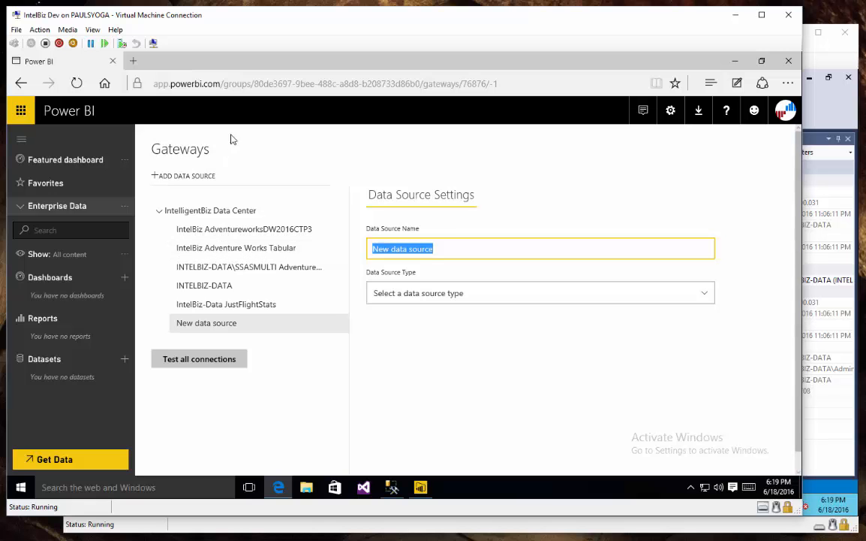
Discard the unsaved data source and review the connection and authentication settings of IntelBiz AdventureworksDW2016CTP3
click(301, 232)
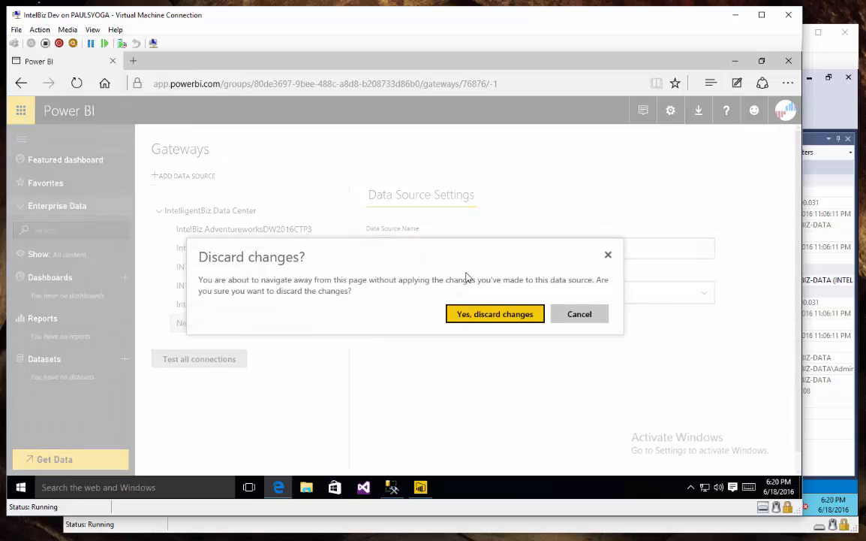
click(524, 317)
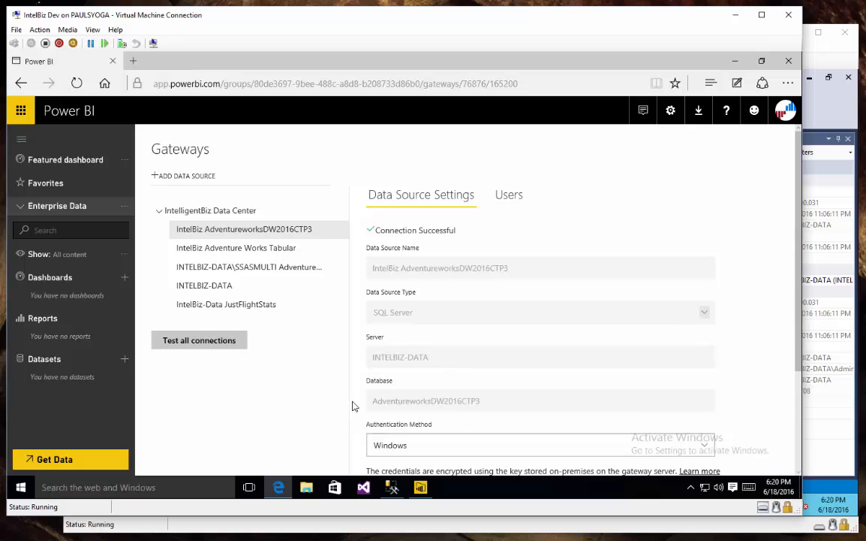
scroll(716, 346, down, 2)
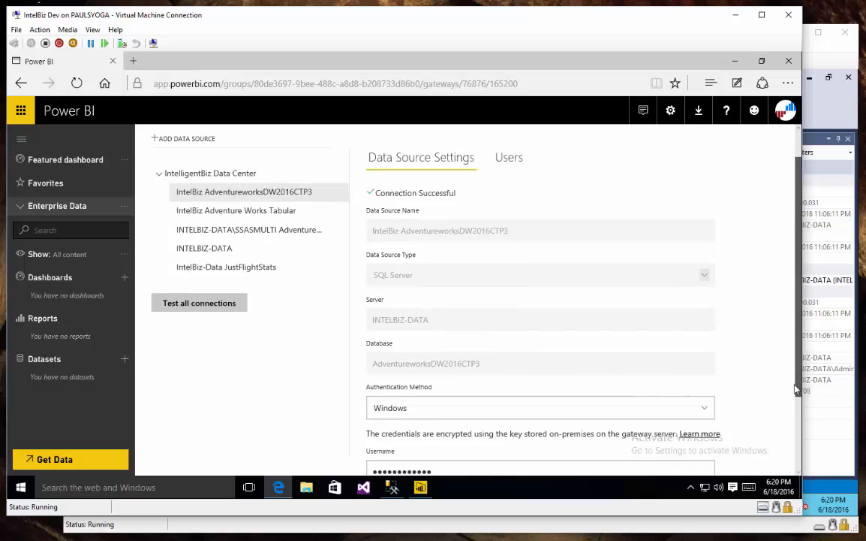
click(421, 304)
click(421, 304)
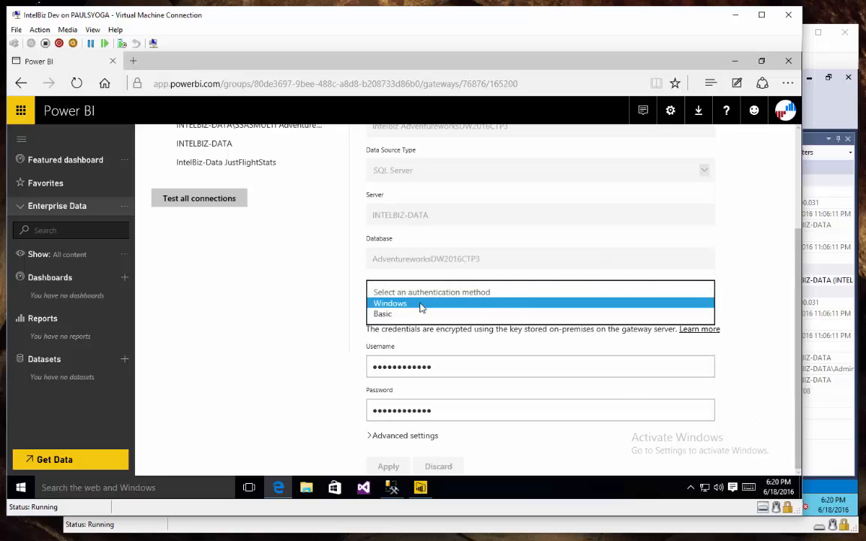
click(451, 357)
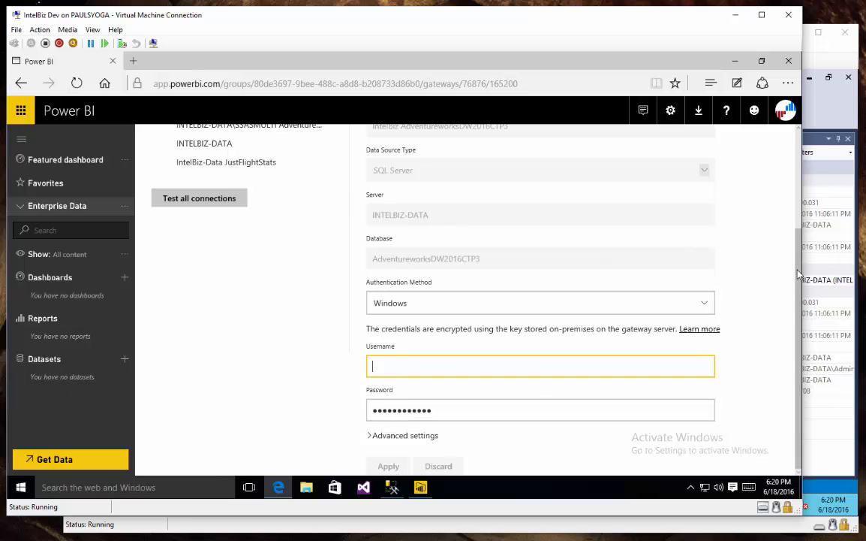
drag(799, 276, 788, 184)
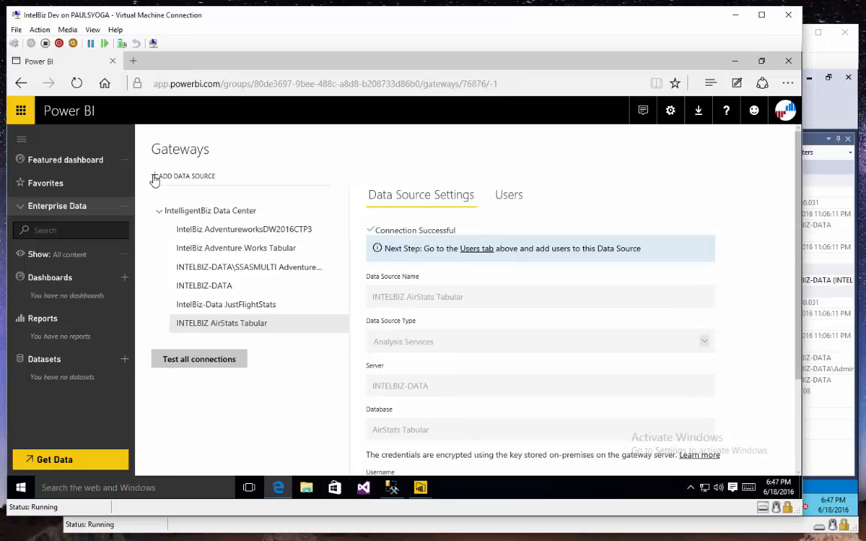
Start a new data source on the IntelligentBiz Data Center gateway and open its list of data source types
click(169, 177)
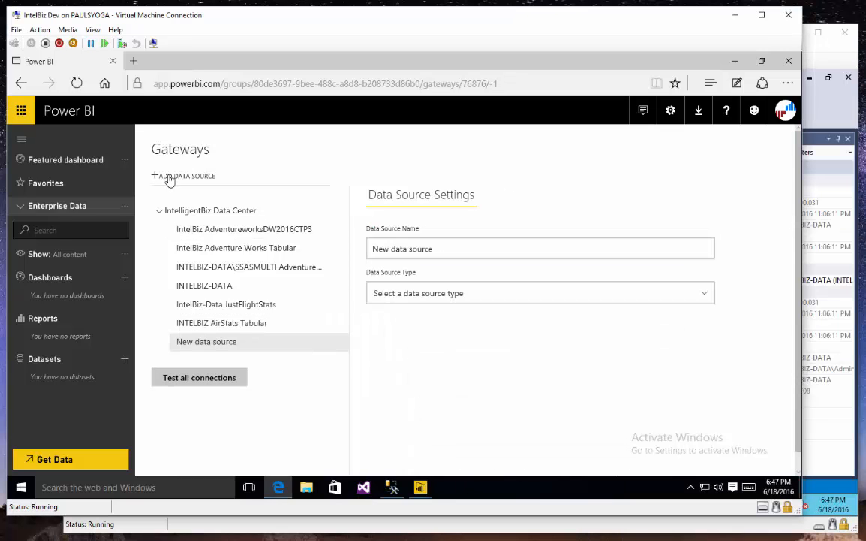
click(514, 294)
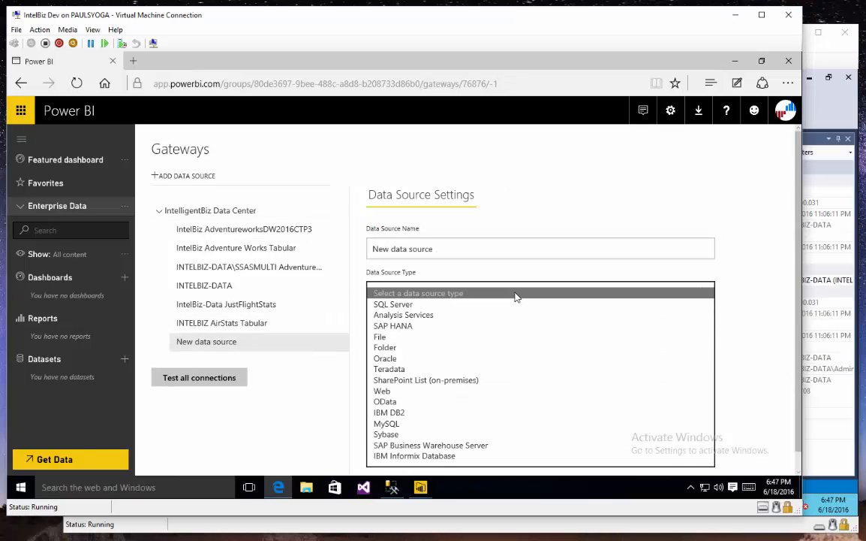